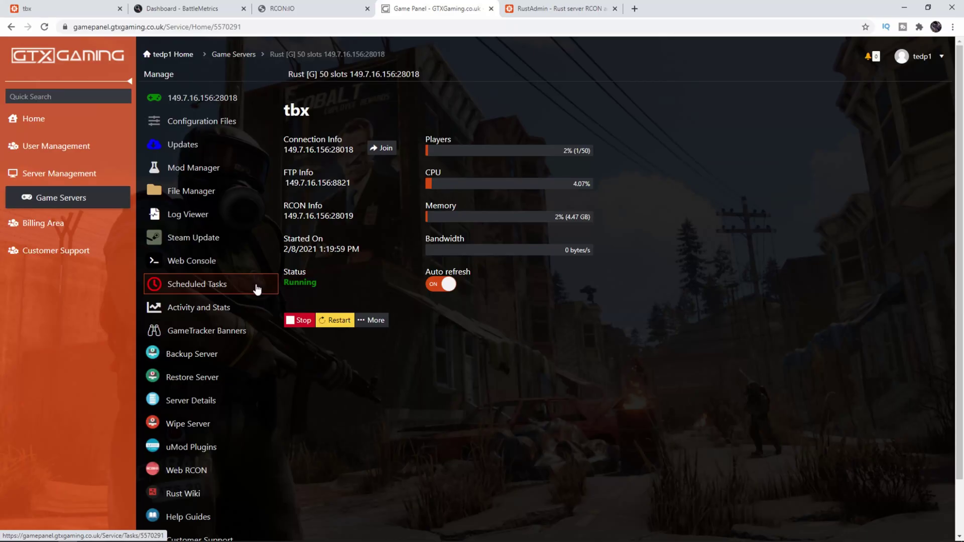
Run the Server Details script for the tbx server with the details type RCON Details.
{"action": "scroll", "coordinate": [285, 330], "scroll_direction": "down", "scroll_amount": 1}
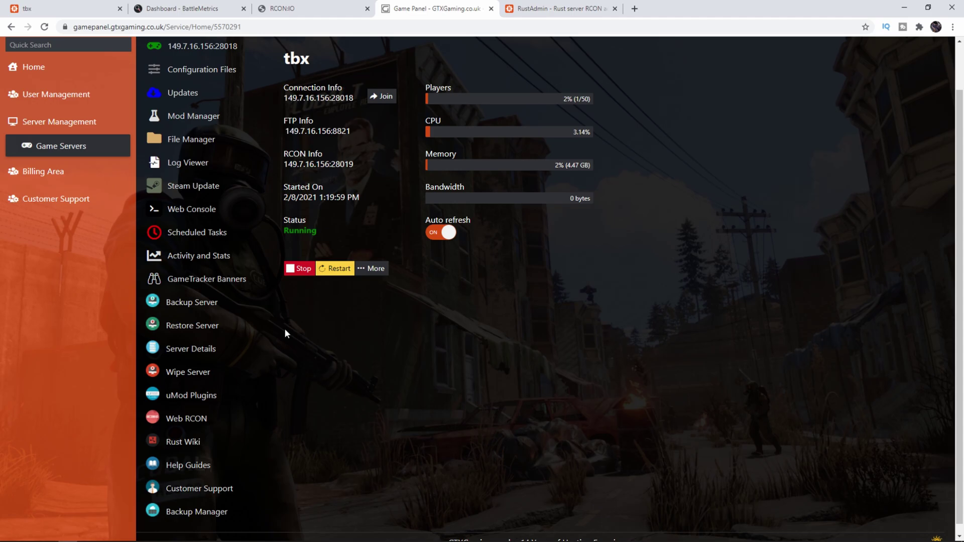
{"action": "scroll", "coordinate": [285, 333], "scroll_direction": "up", "scroll_amount": 1}
{"action": "scroll", "coordinate": [410, 482], "scroll_direction": "down", "scroll_amount": 1}
{"action": "left_click", "coordinate": [177, 343]}
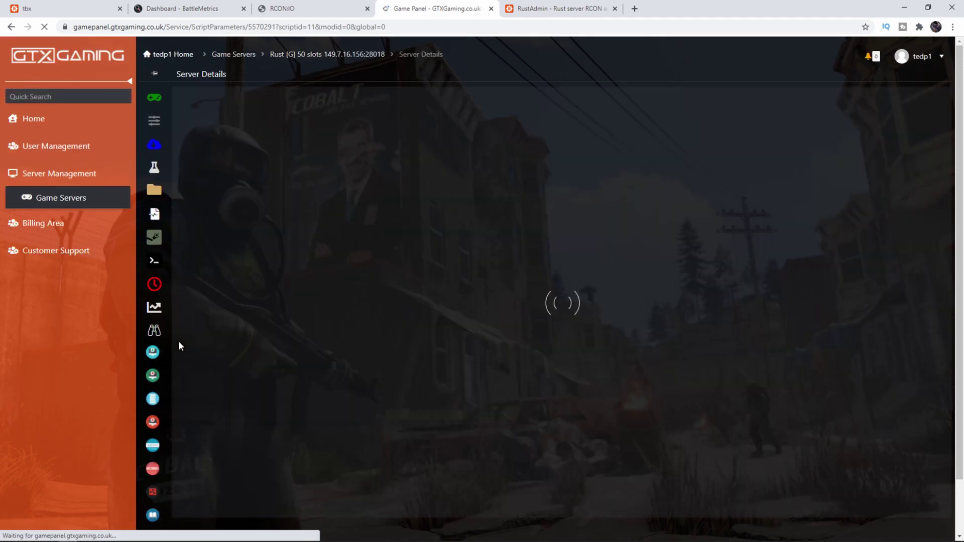
{"action": "left_click", "coordinate": [303, 137]}
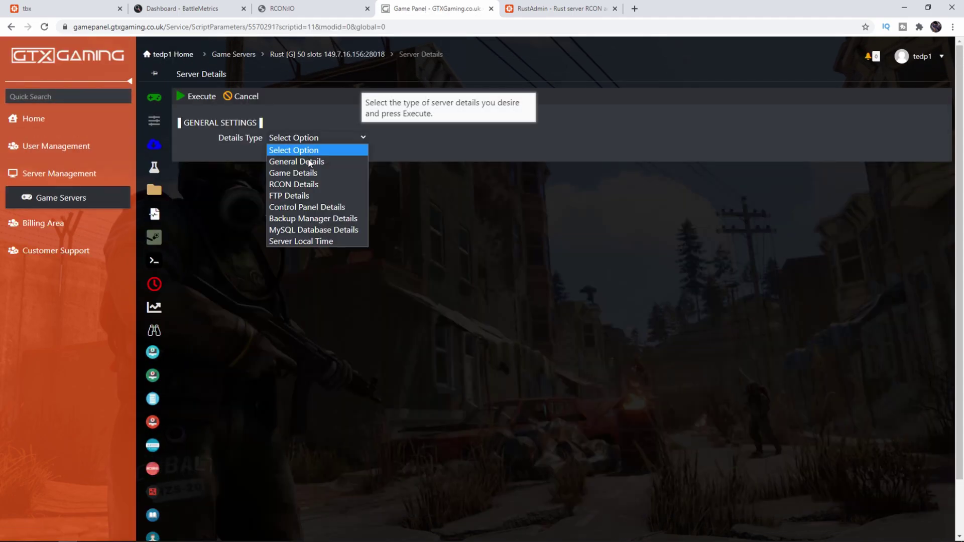
{"action": "left_click", "coordinate": [303, 184]}
{"action": "left_click", "coordinate": [195, 96]}
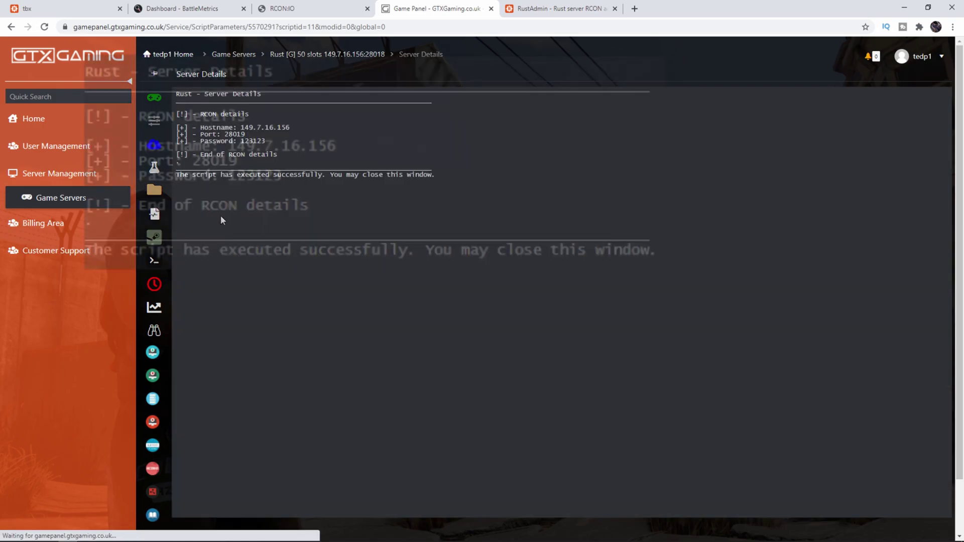
Highlight the RCON hostname and port in the output, and connect to the server from the RCON.IO login page.
{"action": "left_click_drag", "start_coordinate": [232, 145], "coordinate": [399, 150]}
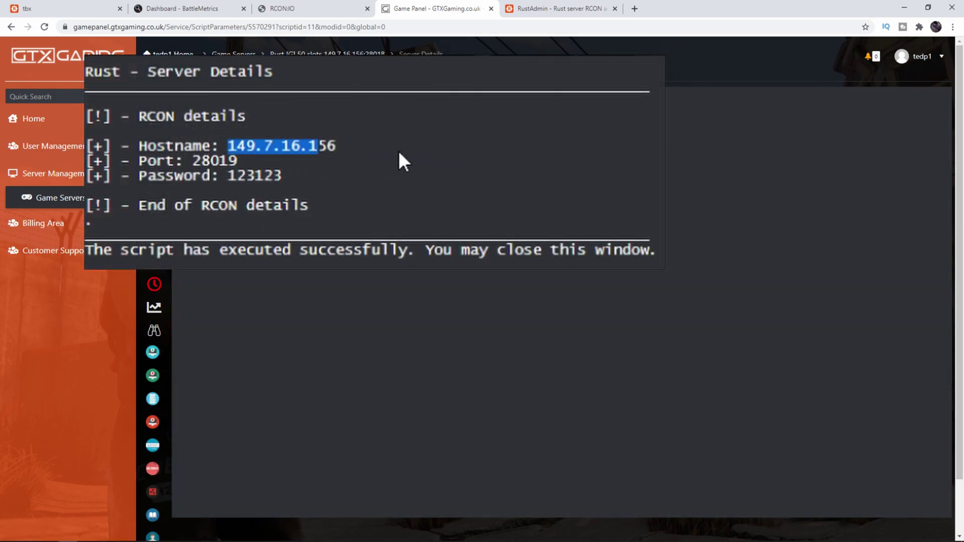
{"action": "left_click_drag", "start_coordinate": [192, 160], "coordinate": [227, 176]}
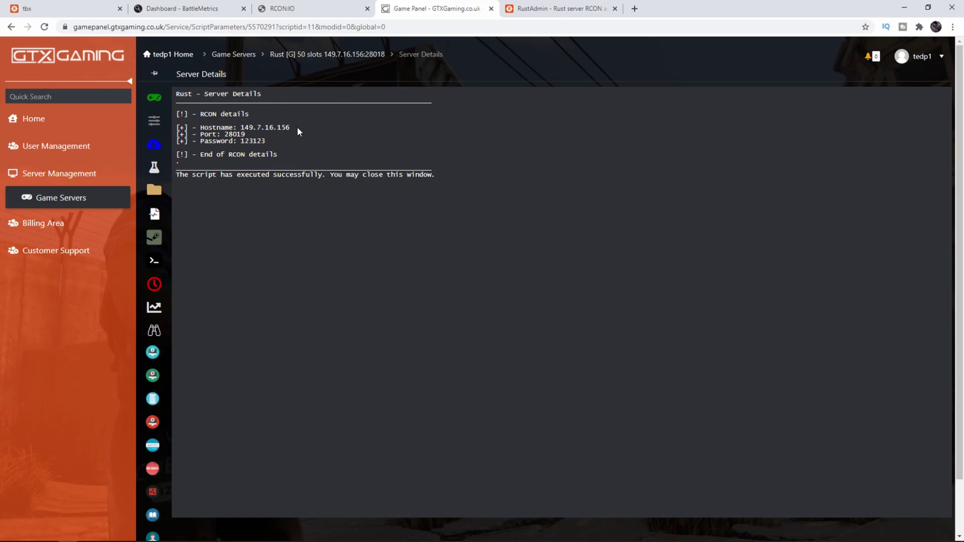
{"action": "left_click_drag", "start_coordinate": [300, 130], "coordinate": [246, 128]}
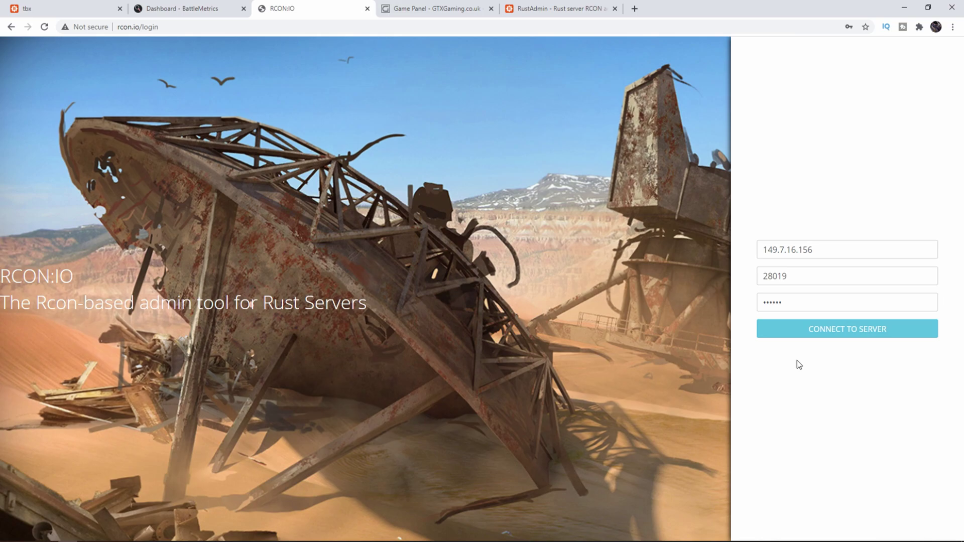
{"action": "left_click", "coordinate": [849, 335]}
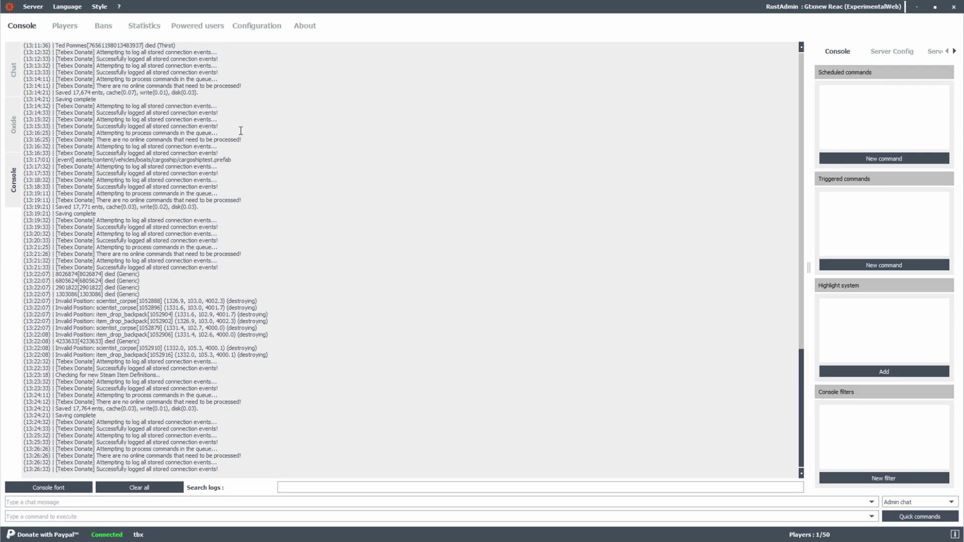
View the server's chat log in the RustAdmin desktop client, and open its list of players.
{"action": "left_click", "coordinate": [15, 76]}
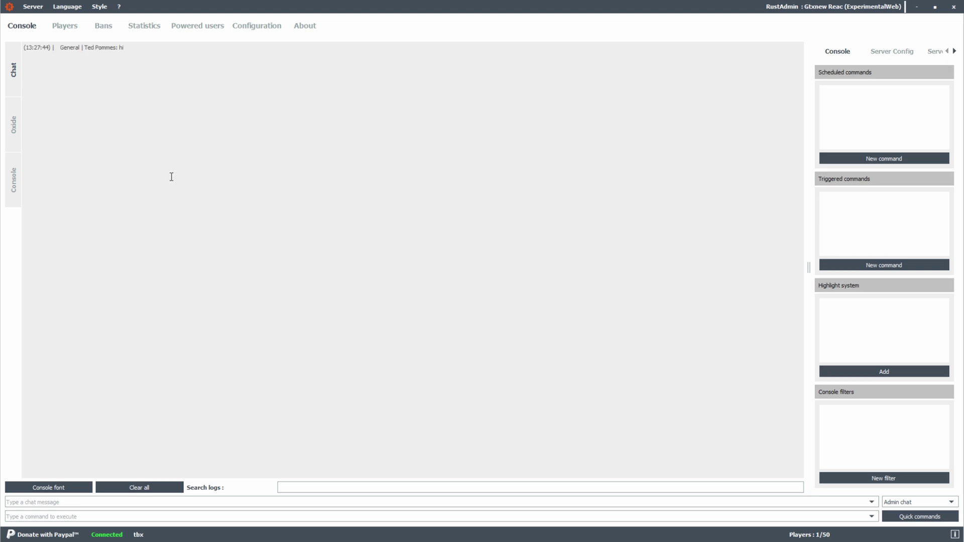
{"action": "left_click", "coordinate": [65, 26]}
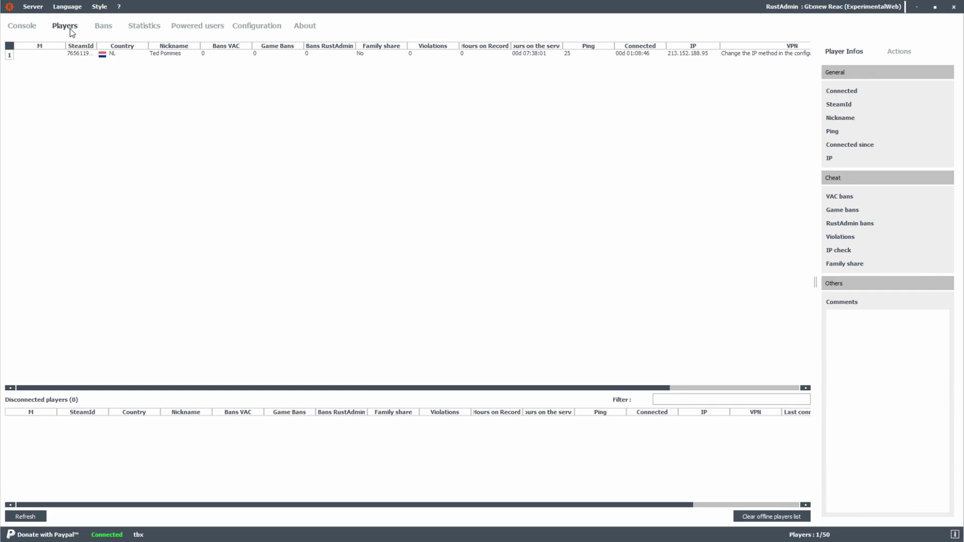
Set a red marker on the connected player in the players list.
{"action": "left_click", "coordinate": [163, 54]}
{"action": "right_click", "coordinate": [164, 54]}
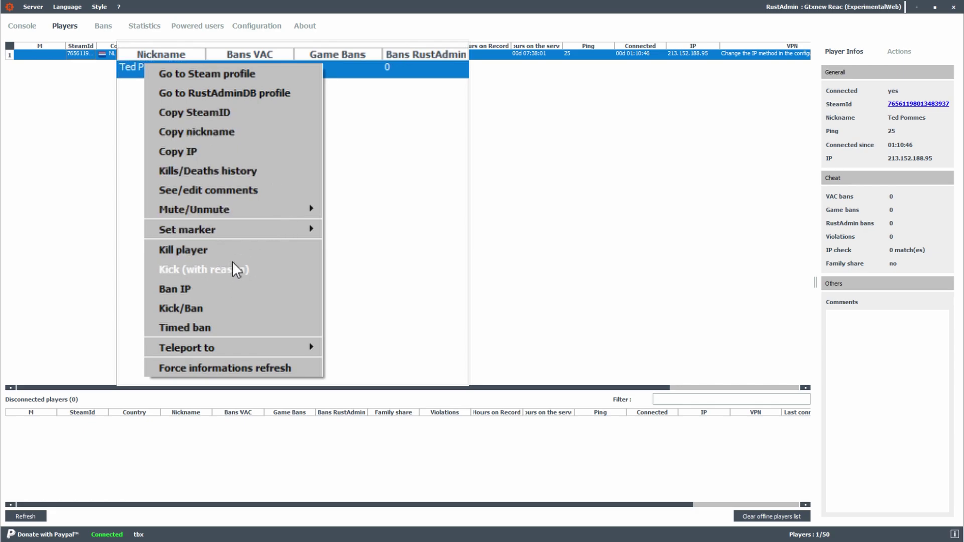
{"action": "mouse_move", "coordinate": [269, 346]}
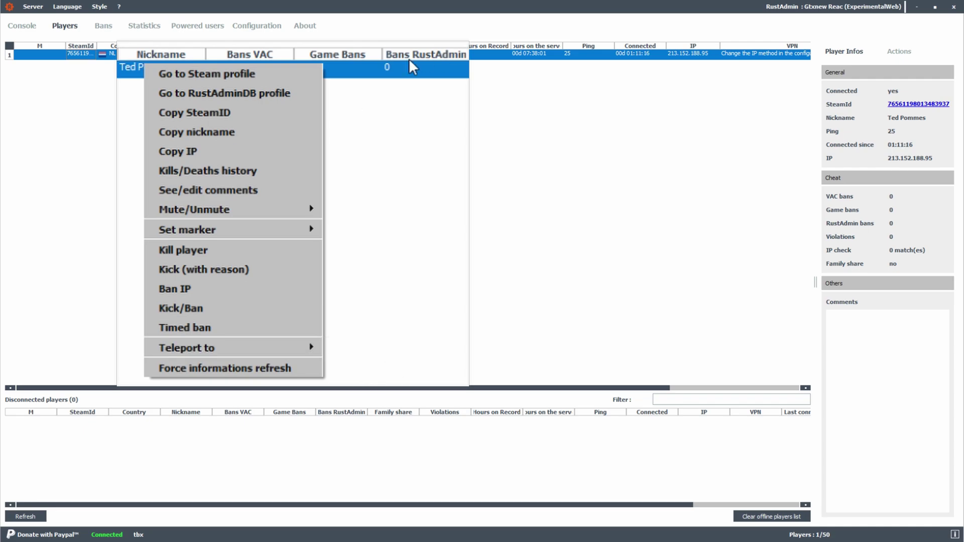
{"action": "left_click", "coordinate": [462, 123]}
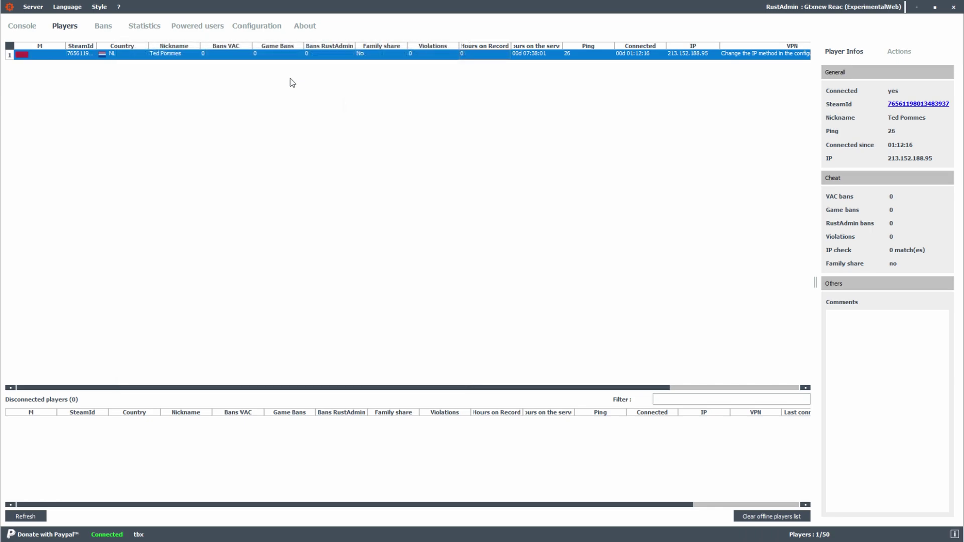
Load the saved Build 2.0 give list in the player actions and review its items.
{"action": "left_click", "coordinate": [884, 30]}
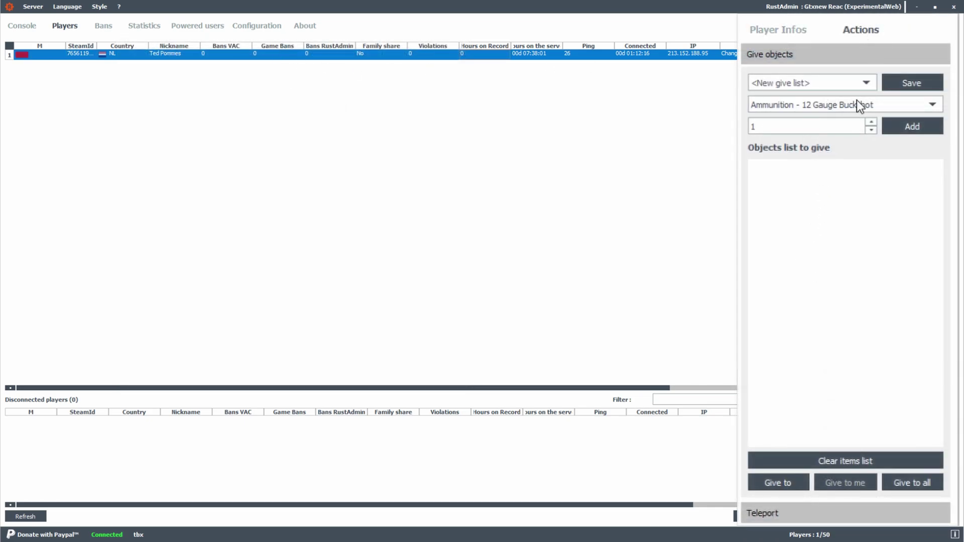
{"action": "left_click", "coordinate": [863, 79]}
{"action": "left_click", "coordinate": [774, 106]}
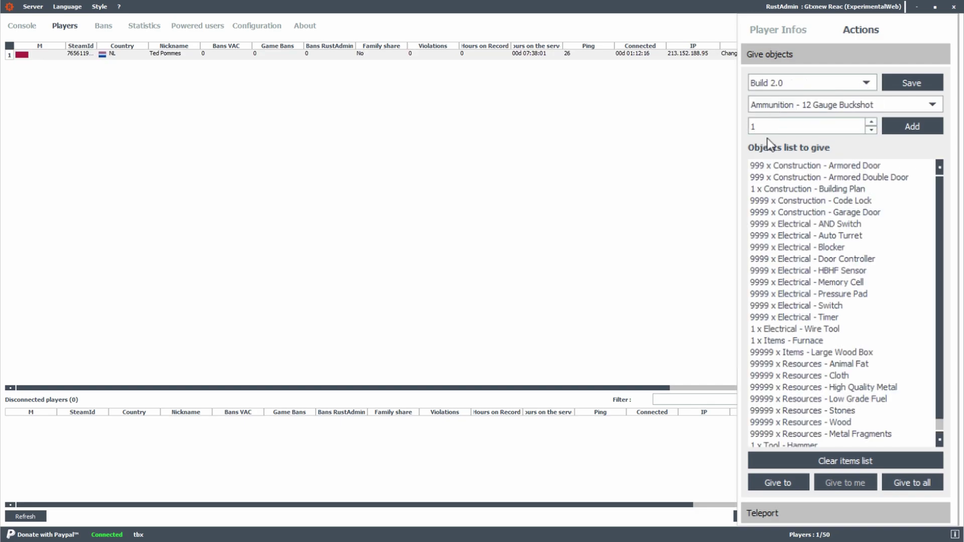
{"action": "scroll", "coordinate": [917, 223], "scroll_direction": "down", "scroll_amount": 1}
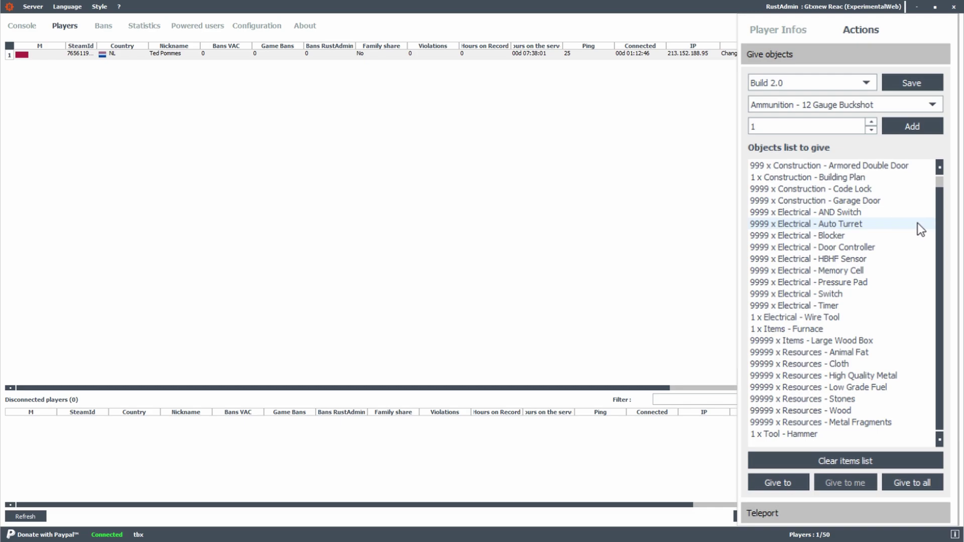
Give all items of the Build 2.0 list to the connected player.
{"action": "left_click", "coordinate": [793, 83]}
{"action": "left_click", "coordinate": [794, 103]}
{"action": "left_click", "coordinate": [777, 483]}
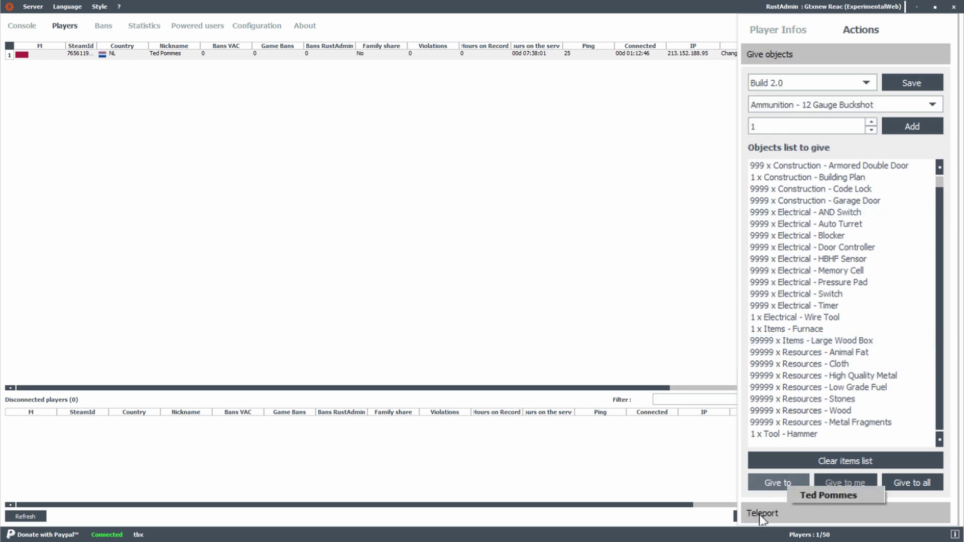
{"action": "left_click", "coordinate": [803, 493]}
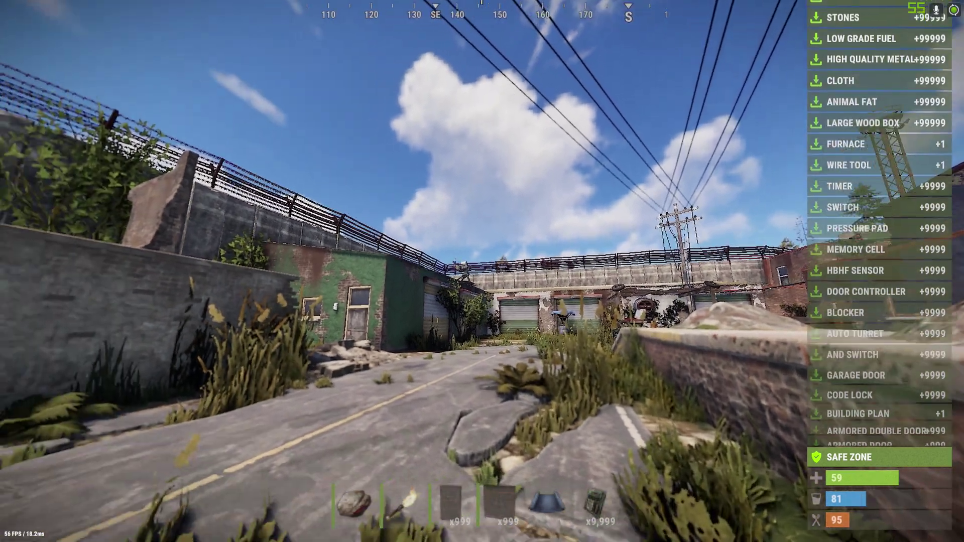
In the Rust inventory, swap the third and fifth hotbar items and move the hammer to the first hotbar slot.
{"action": "key", "text": "Tab"}
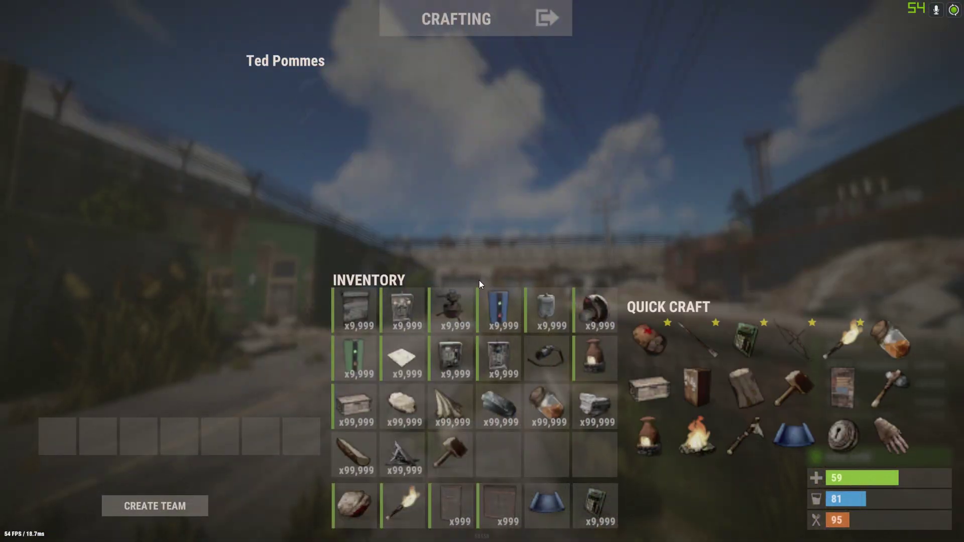
{"action": "left_click_drag", "start_coordinate": [451, 491], "coordinate": [547, 505]}
{"action": "left_click_drag", "start_coordinate": [451, 454], "coordinate": [353, 504]}
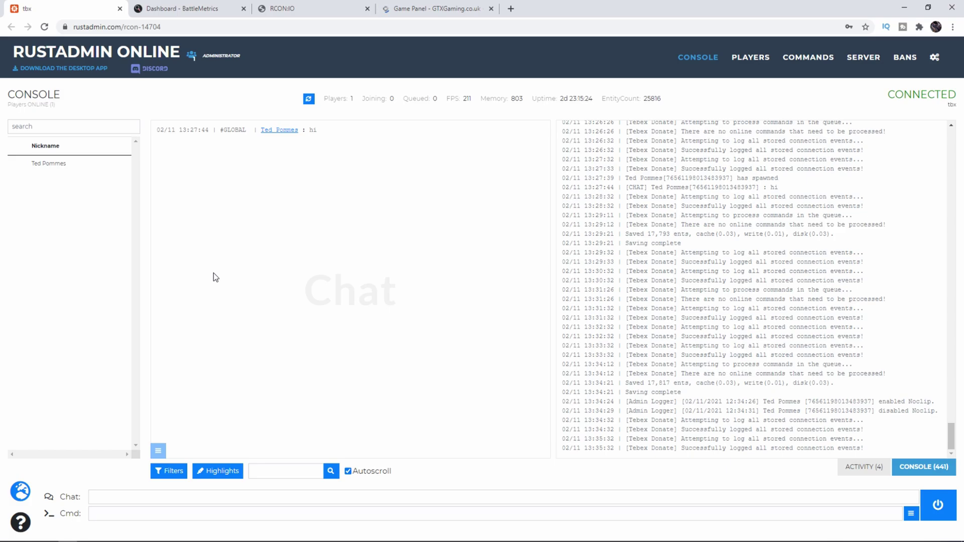
Compare the RustAdmin Online console with the desktop client's console, and view the RustAdmin website's download page.
{"action": "key", "text": "alt+Tab"}
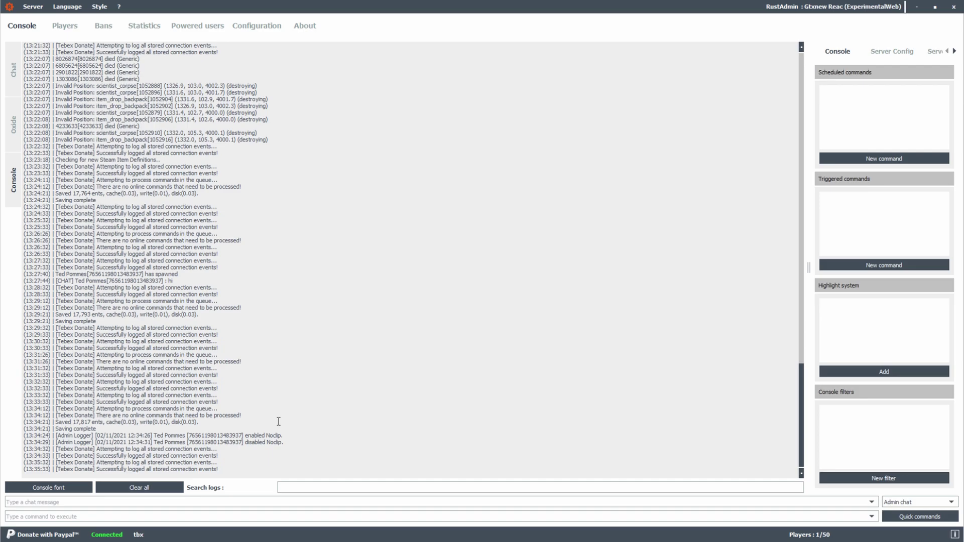
{"action": "key", "text": "alt+Tab"}
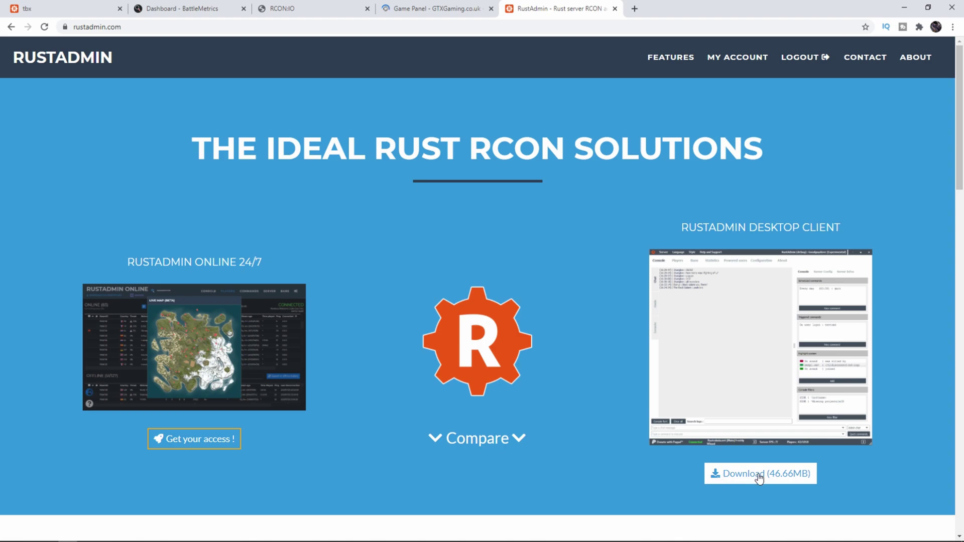
Switch to RCON.IO and look through its console log and server performance page.
{"action": "left_click", "coordinate": [296, 8]}
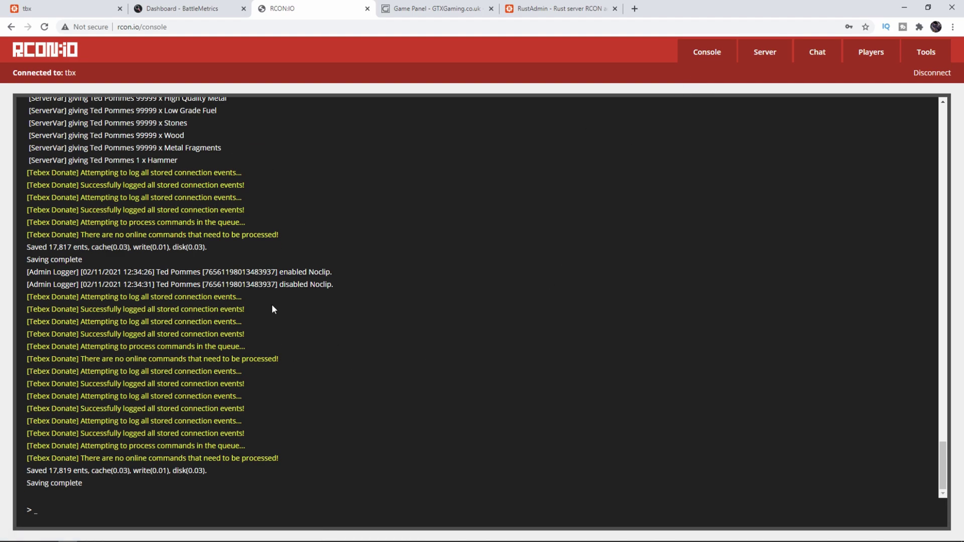
{"action": "left_click", "coordinate": [229, 488]}
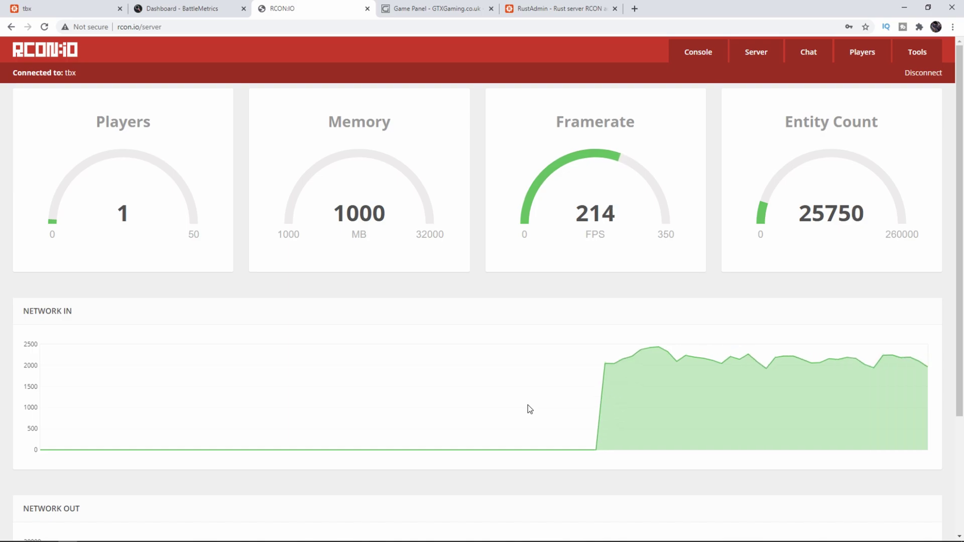
{"action": "scroll", "coordinate": [528, 405], "scroll_direction": "down", "scroll_amount": 3}
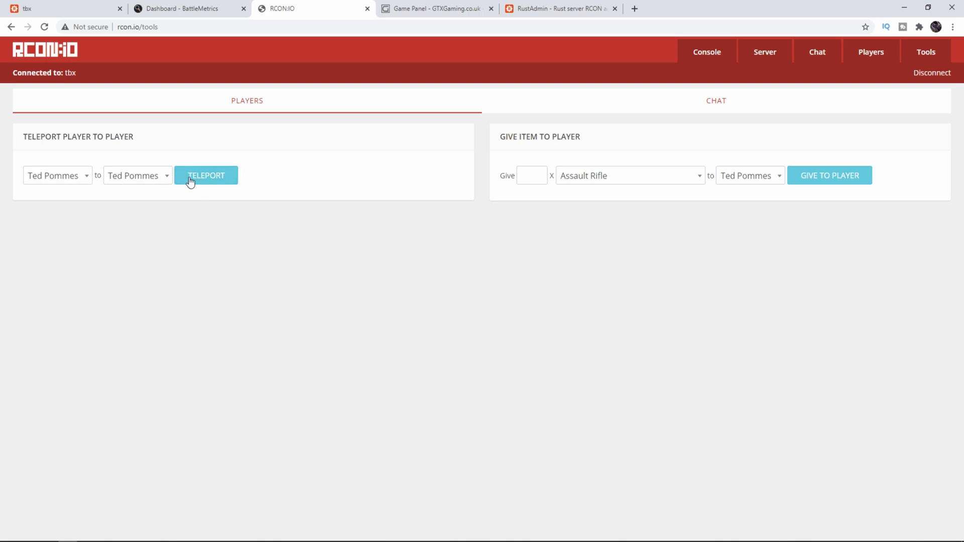
Browse the selectable items in RCON.IO's Give Item to Player tool.
{"action": "left_click", "coordinate": [533, 176]}
{"action": "left_click", "coordinate": [630, 186]}
{"action": "scroll", "coordinate": [636, 277], "scroll_direction": "down", "scroll_amount": 5}
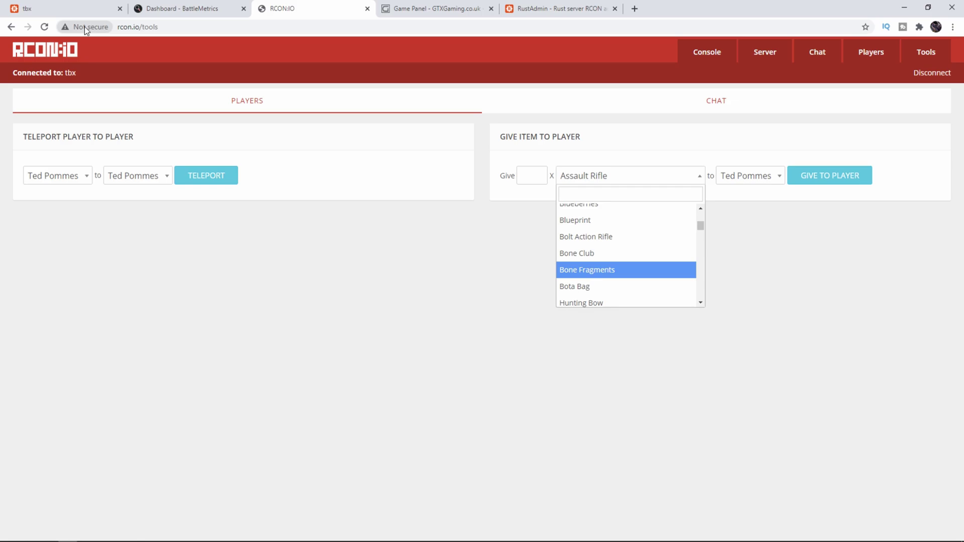
Open the Live Map preview of RustAdmin Online 24/7 on the RustAdmin website and highlight its server plugin requirement.
{"action": "key", "text": "ctrl+1"}
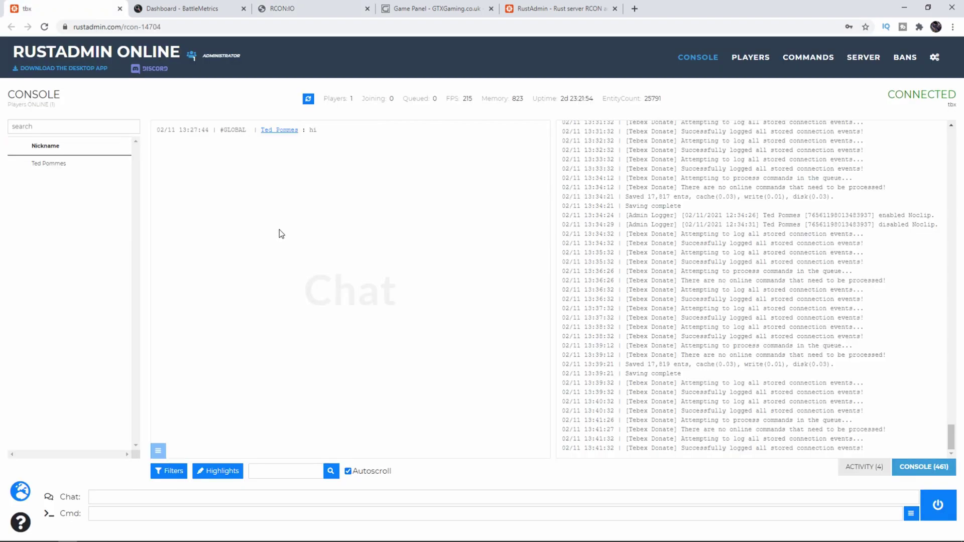
{"action": "key", "text": "ctrl+5"}
{"action": "left_click_drag", "start_coordinate": [201, 156], "coordinate": [688, 215]}
{"action": "key", "text": "Escape"}
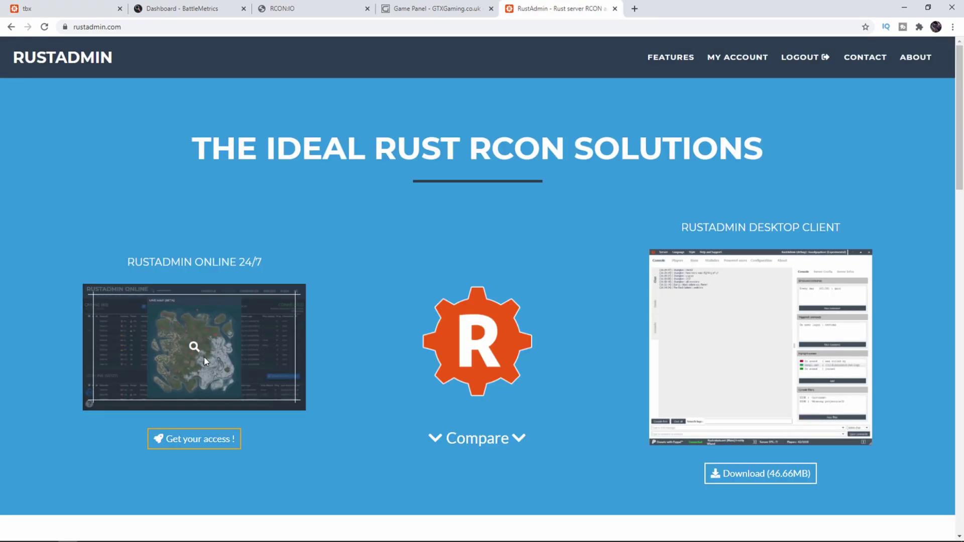
{"action": "left_click", "coordinate": [202, 354]}
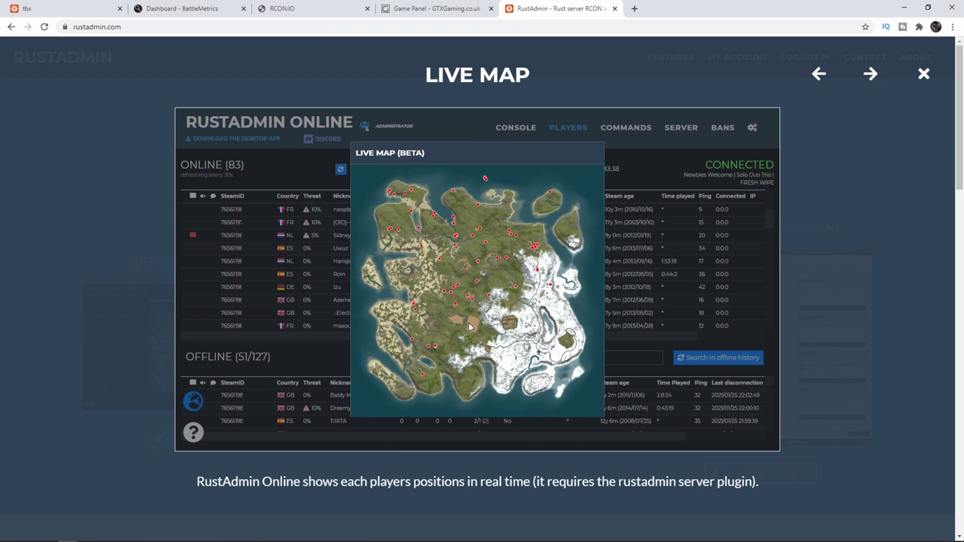
{"action": "left_click_drag", "start_coordinate": [536, 481], "coordinate": [798, 482]}
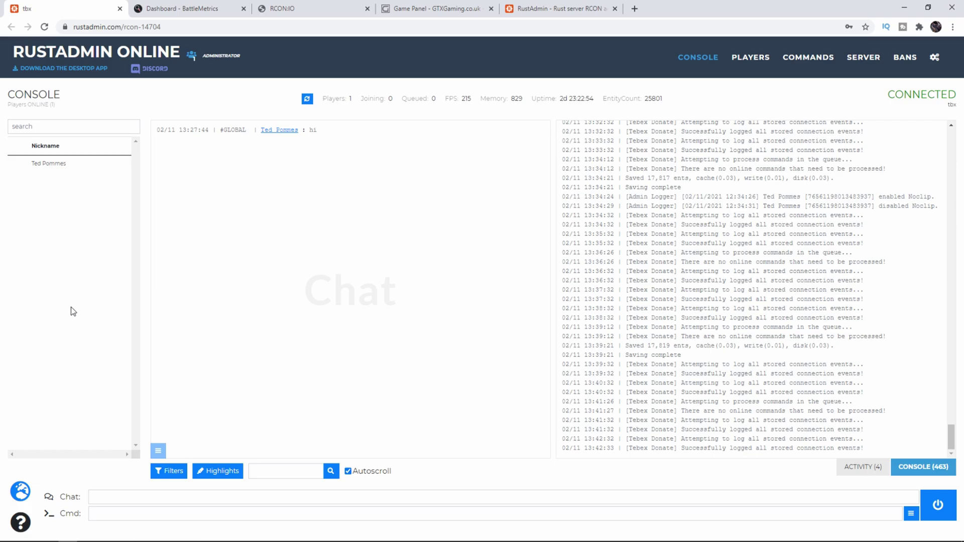
Switch to RustAdmin Online, check its chat and command inputs, and open the server statistics.
{"action": "left_click", "coordinate": [136, 496]}
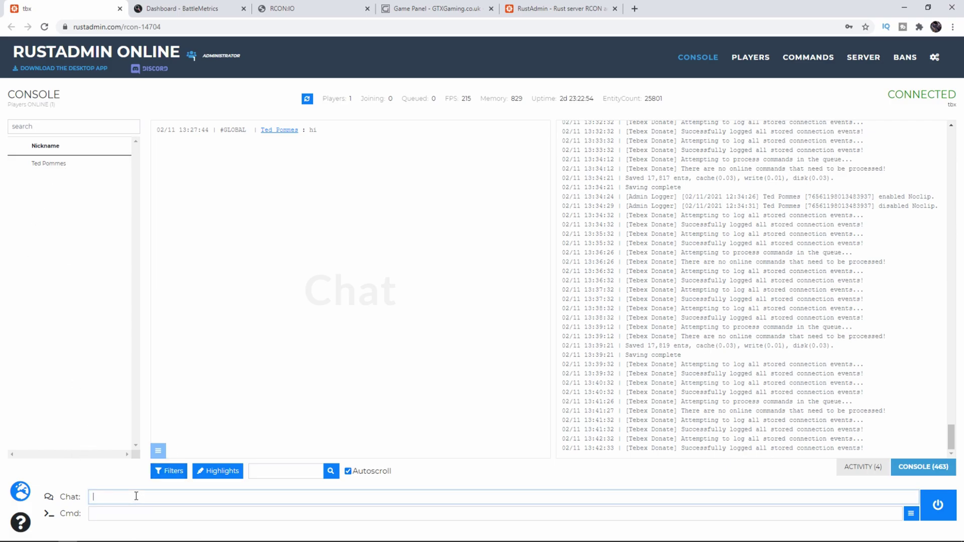
{"action": "left_click", "coordinate": [111, 514]}
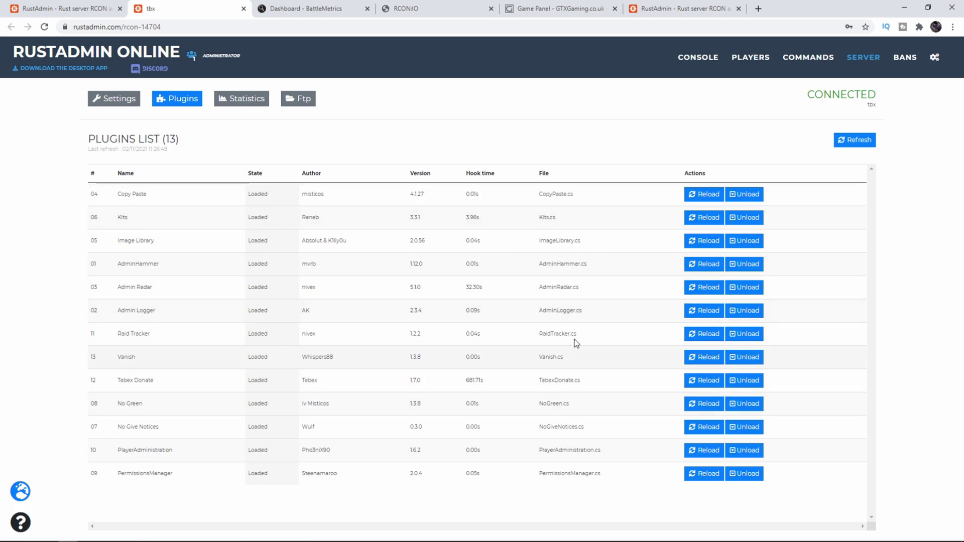
{"action": "left_click", "coordinate": [244, 100]}
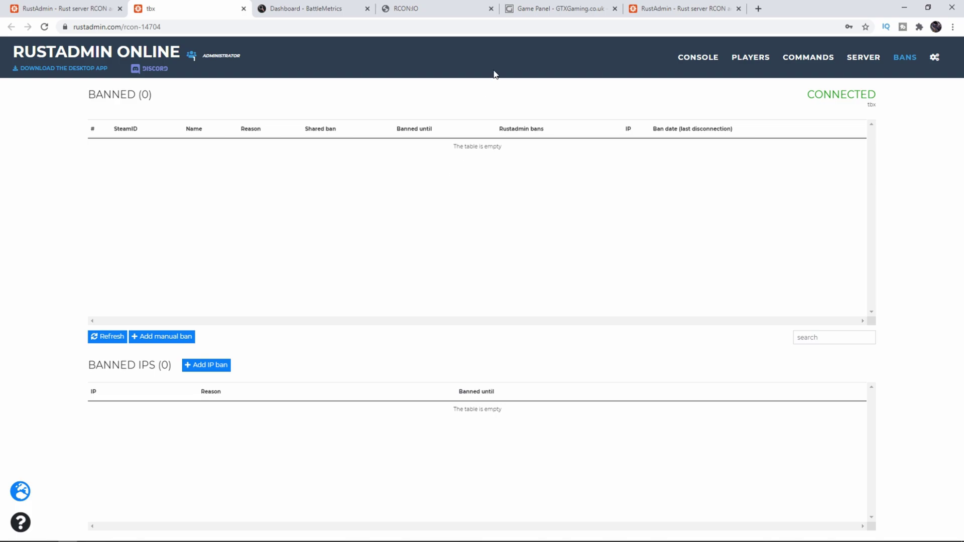
Switch to BattleMetrics, return to its RCON dashboard, and resize the tbx server's console panel.
{"action": "left_click", "coordinate": [336, 11]}
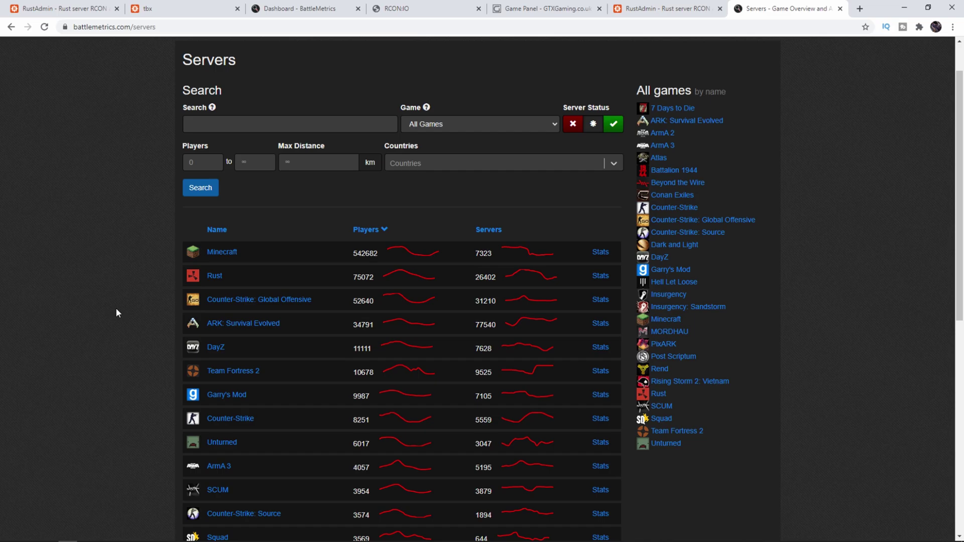
{"action": "key", "text": "alt+Left"}
{"action": "left_click_drag", "start_coordinate": [467, 265], "coordinate": [399, 404]}
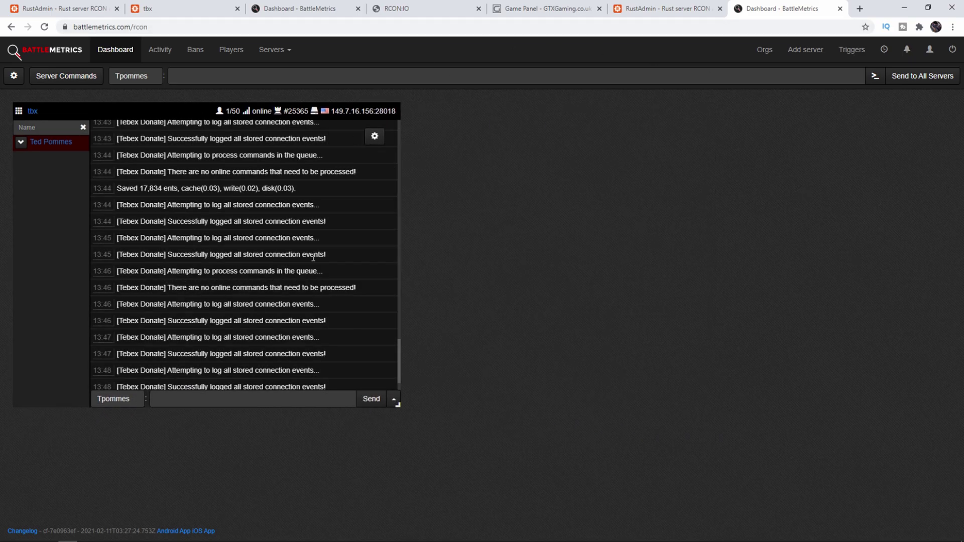